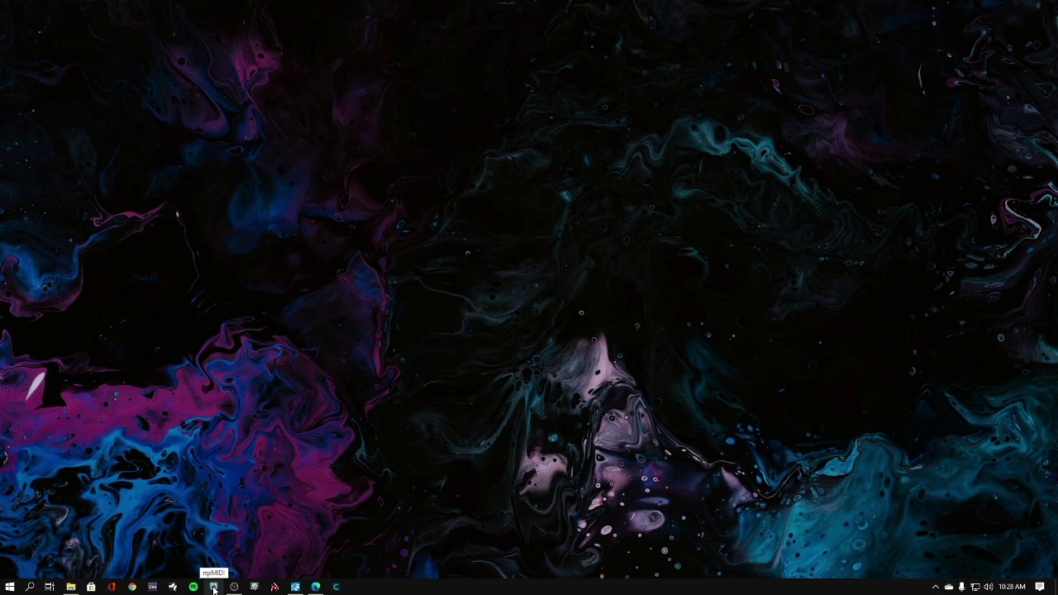
# Step: Restore the Auracle for X-Series window listing PlayAUDIO12 8, iConnectMIDI4 and mioXL 008
pyautogui.click(294, 529)
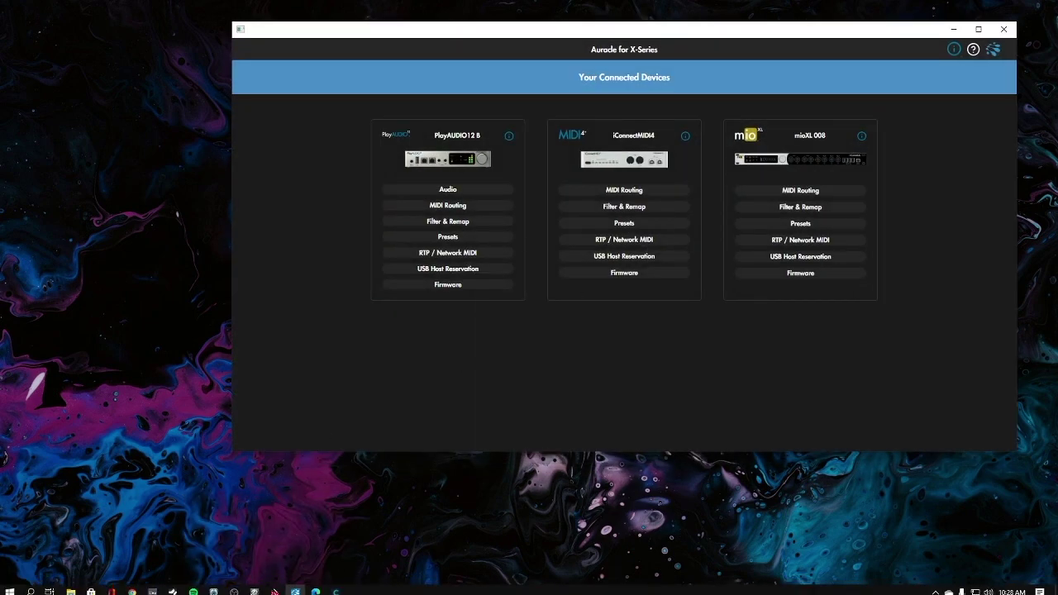
# Step: Bring up rtpMIDI, check its version on the About page, then return to Setup
pyautogui.click(213, 587)
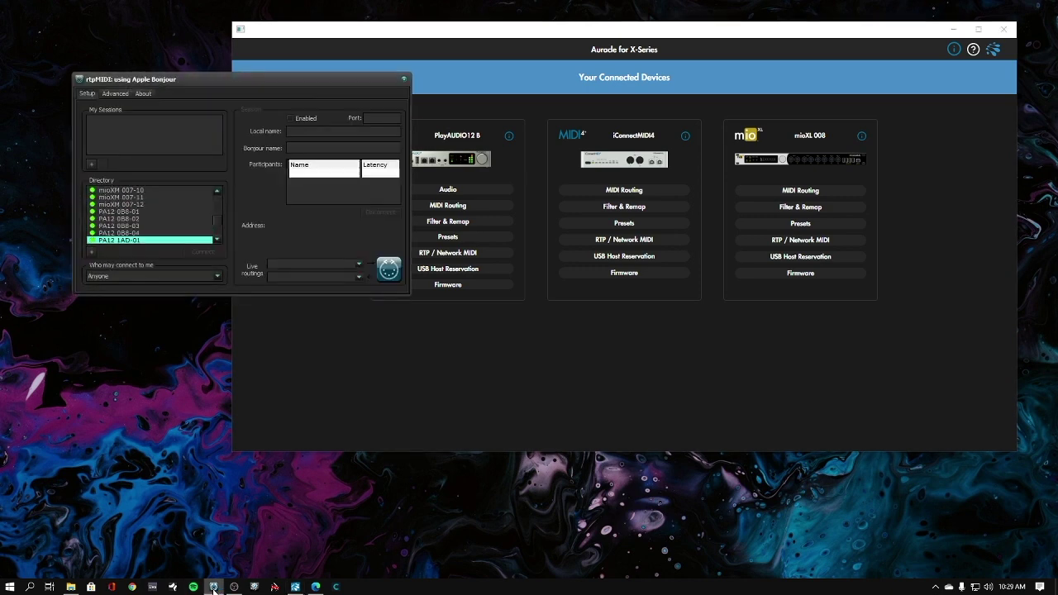
pyautogui.click(142, 93)
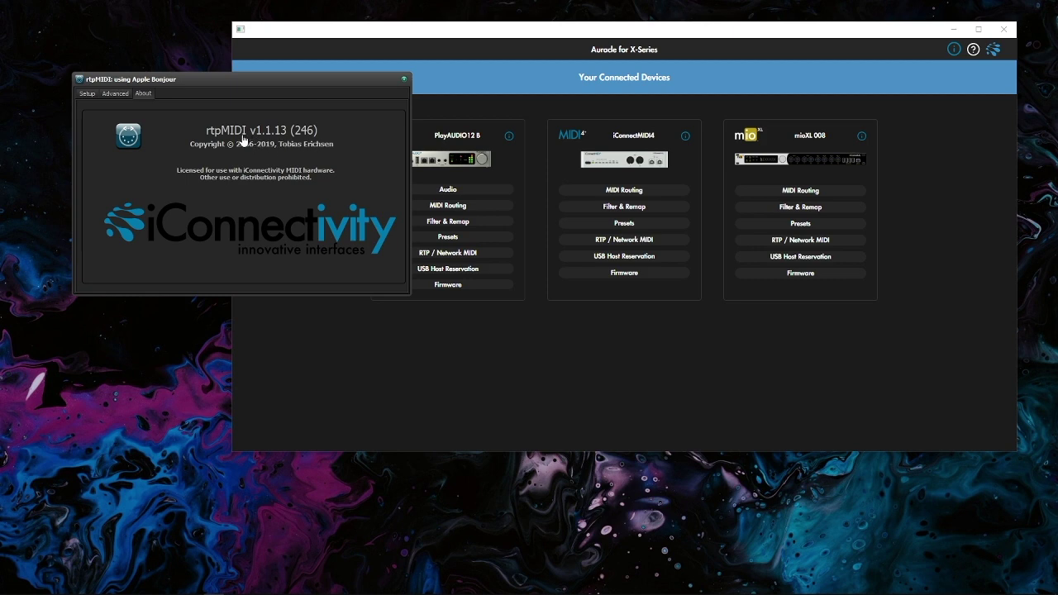
pyautogui.click(88, 95)
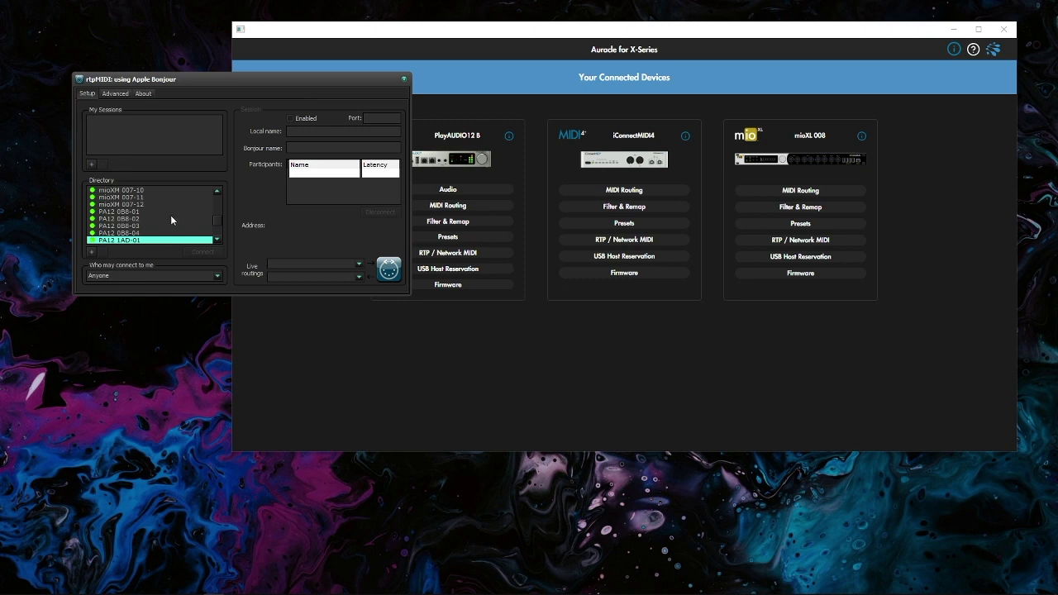
pyautogui.scroll(5, 171, 217)
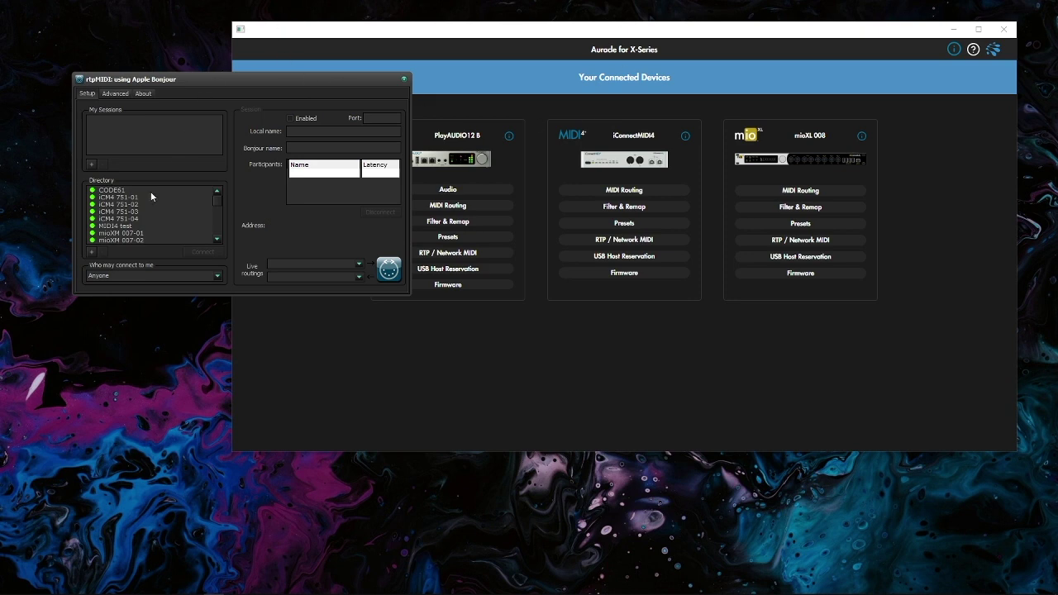
pyautogui.moveTo(149, 205); pyautogui.dragTo(146, 234)
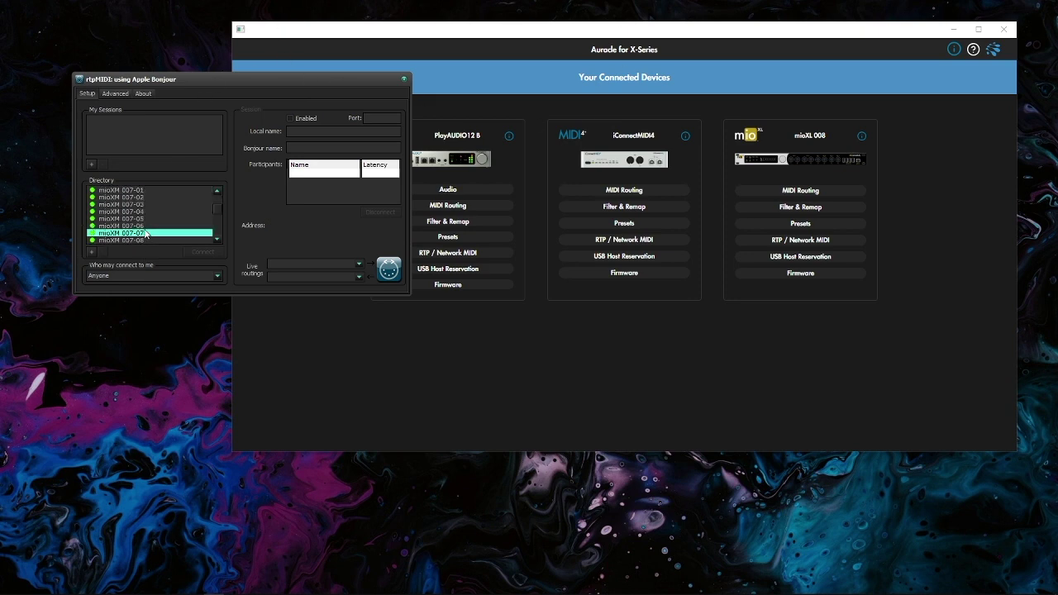
pyautogui.scroll(-1, 174, 223)
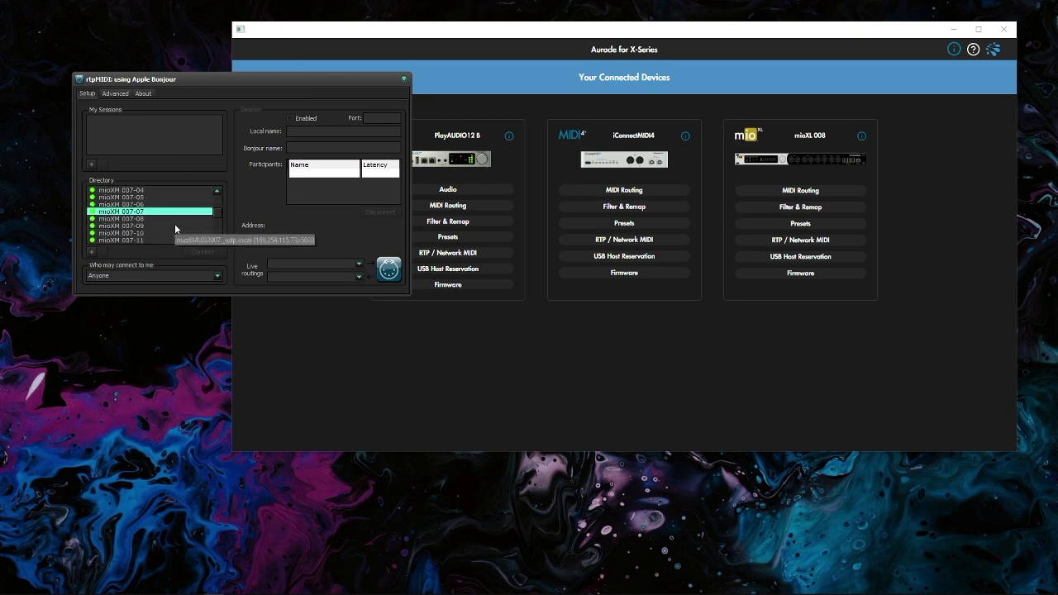
pyautogui.scroll(3, 199, 211)
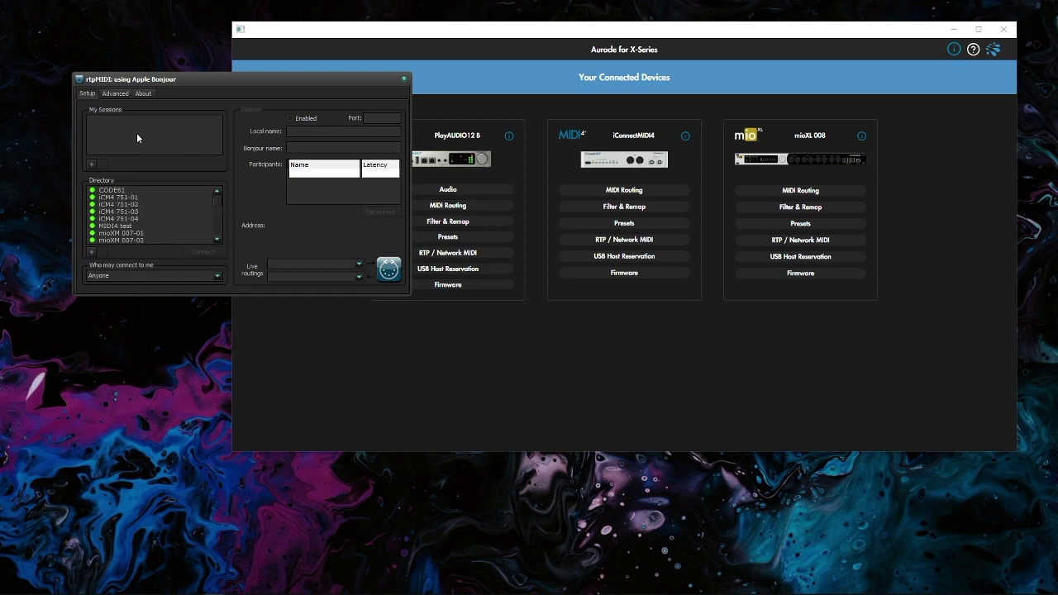
pyautogui.moveTo(170, 79); pyautogui.dragTo(193, 97)
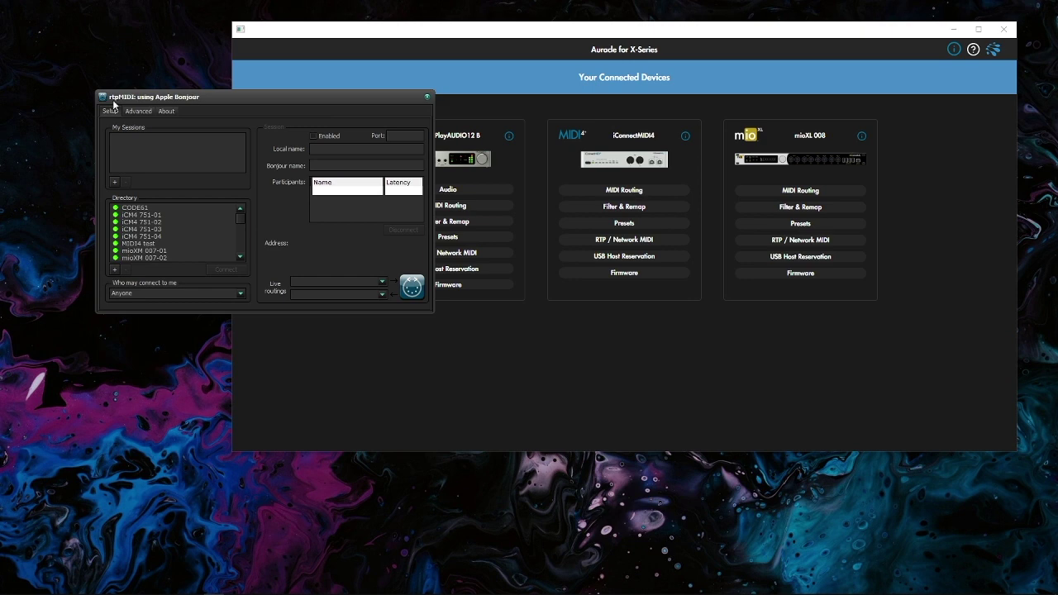
# Step: Add a new rtpMIDI session and set its local name to 'DIN1 - D50'
pyautogui.click(114, 183)
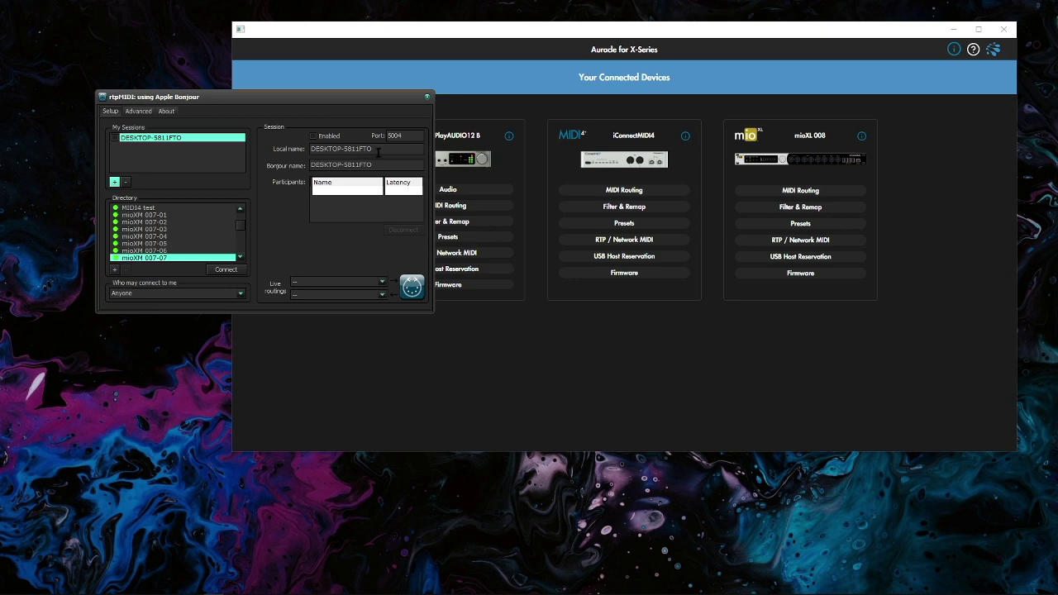
pyautogui.moveTo(383, 149); pyautogui.dragTo(301, 149)
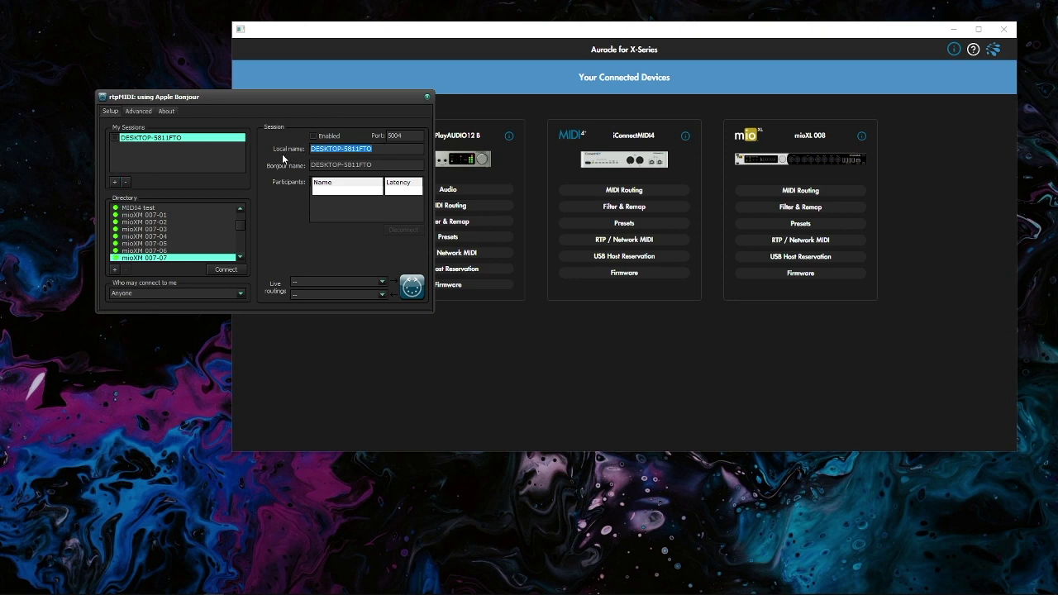
pyautogui.write('DIN1 - D50')
pyautogui.press('Tab')
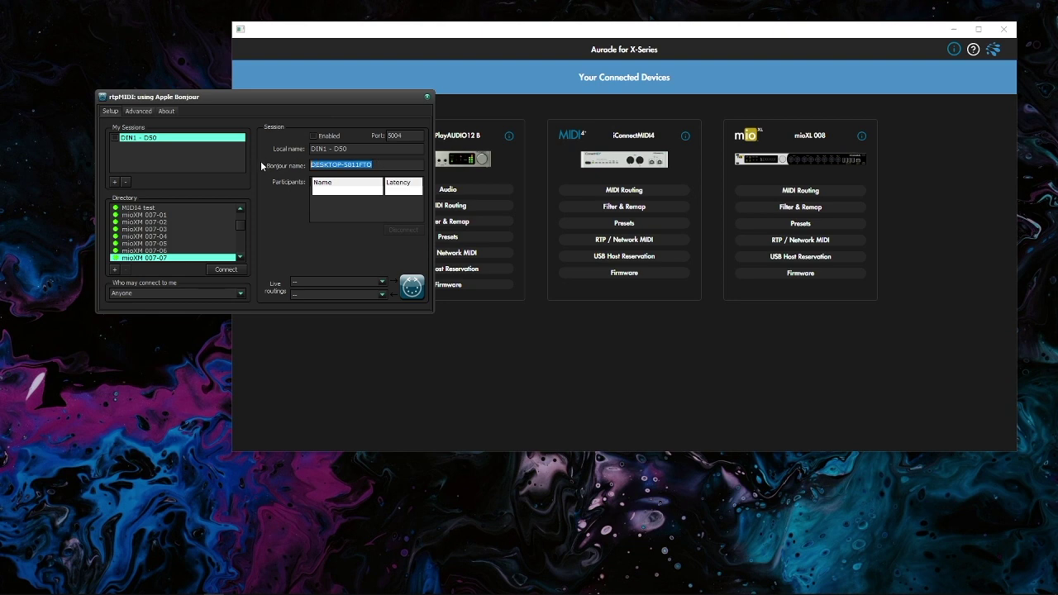
# Step: Copy the local name 'DIN1 - D50' into the Bonjour name field
pyautogui.hotkey('shift', 'Tab')
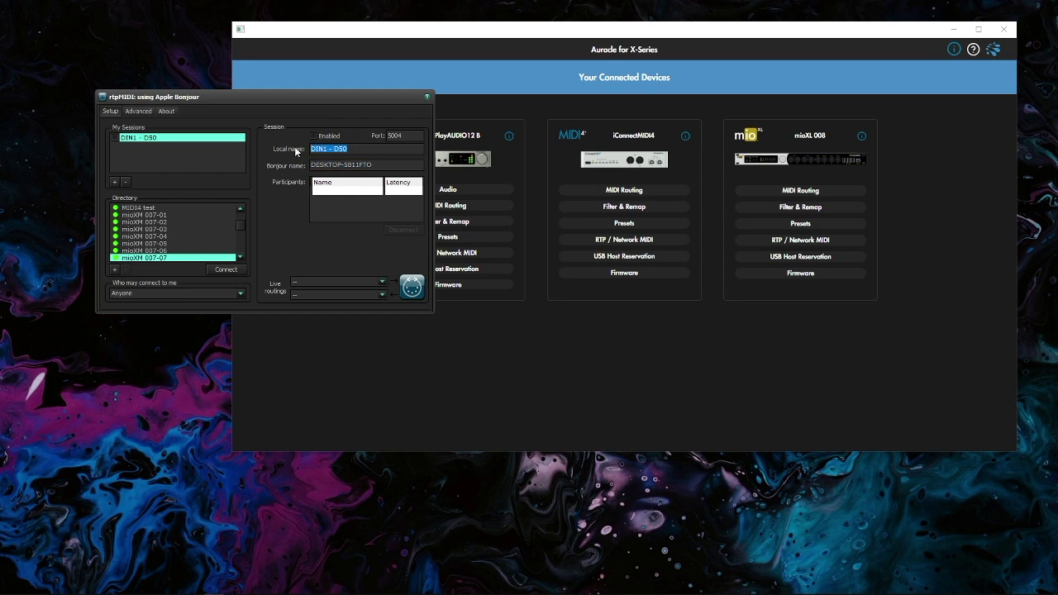
pyautogui.click(315, 148)
pyautogui.keyDown('shift'); pyautogui.click(357, 149); pyautogui.keyUp('shift')
pyautogui.hotkey('ctrl', 'a')
pyautogui.hotkey('ctrl', 'c')
pyautogui.press('Tab')
pyautogui.hotkey('ctrl', 'v')
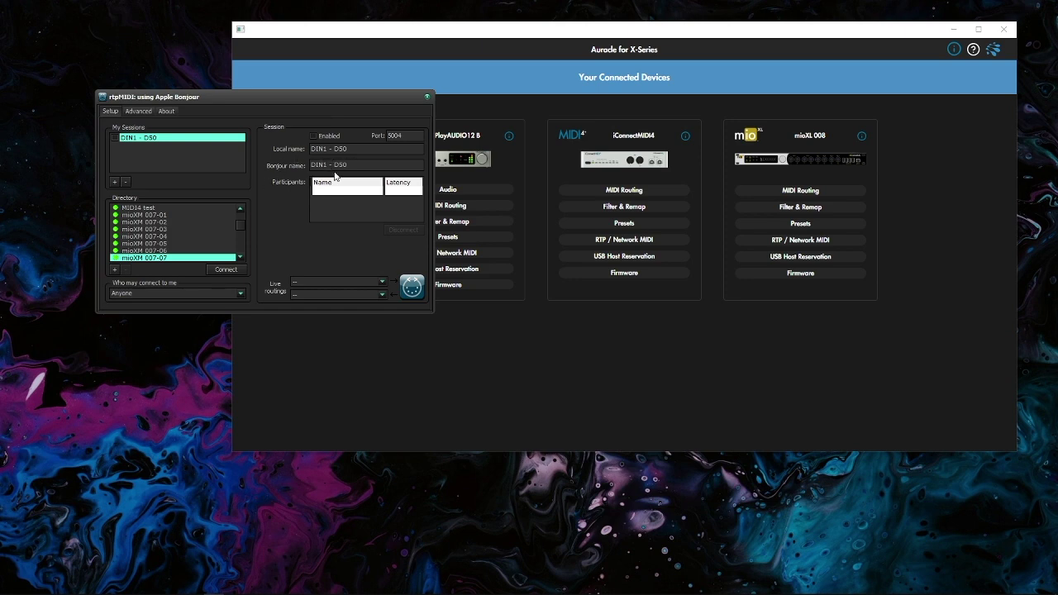
# Step: Enable the DIN1 - D50 session on port 5004, then bring Auracle back to the front
pyautogui.click(308, 137)
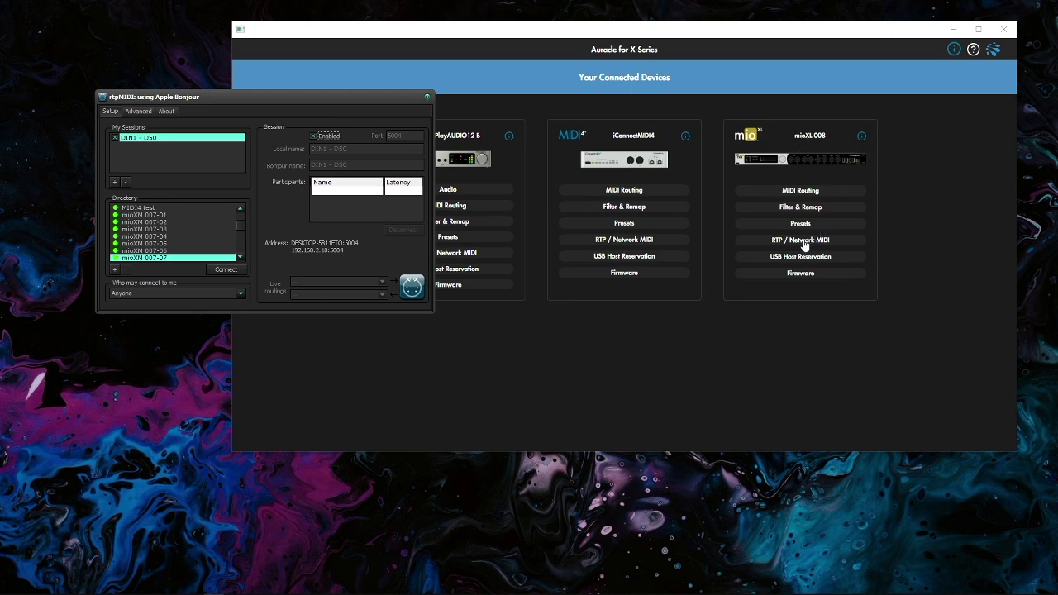
pyautogui.click(850, 207)
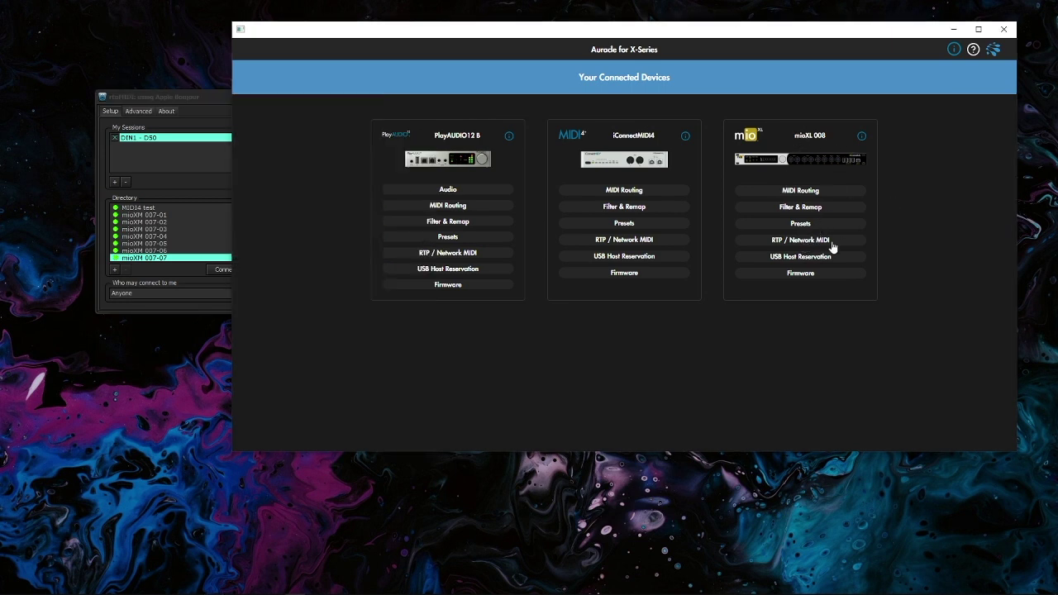
# Step: Open PlayAUDIO12 8's RTP / Network MIDI page after briefly viewing mioXL 008's
pyautogui.click(778, 241)
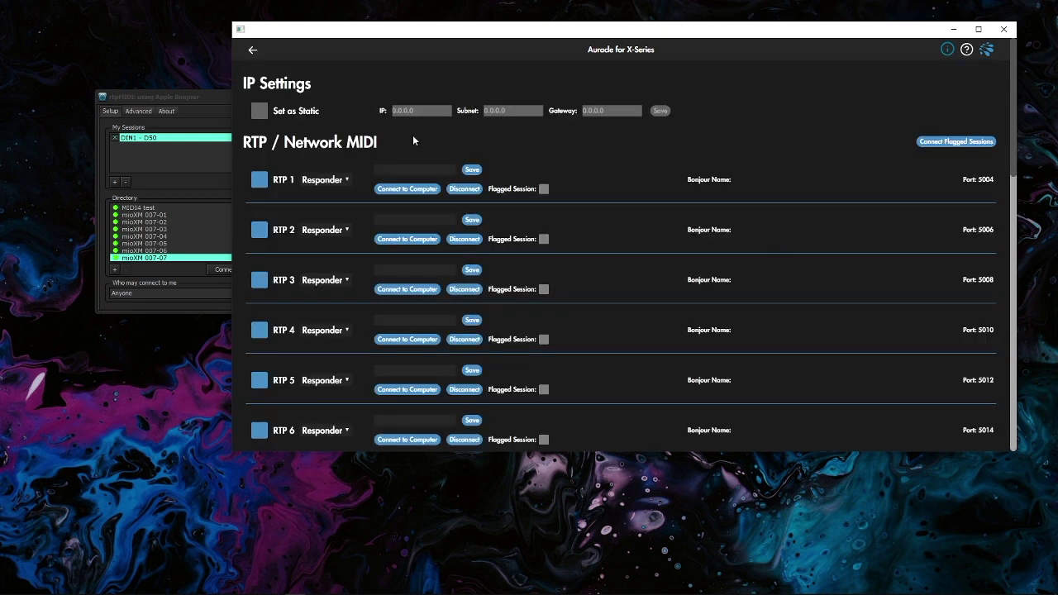
pyautogui.click(252, 53)
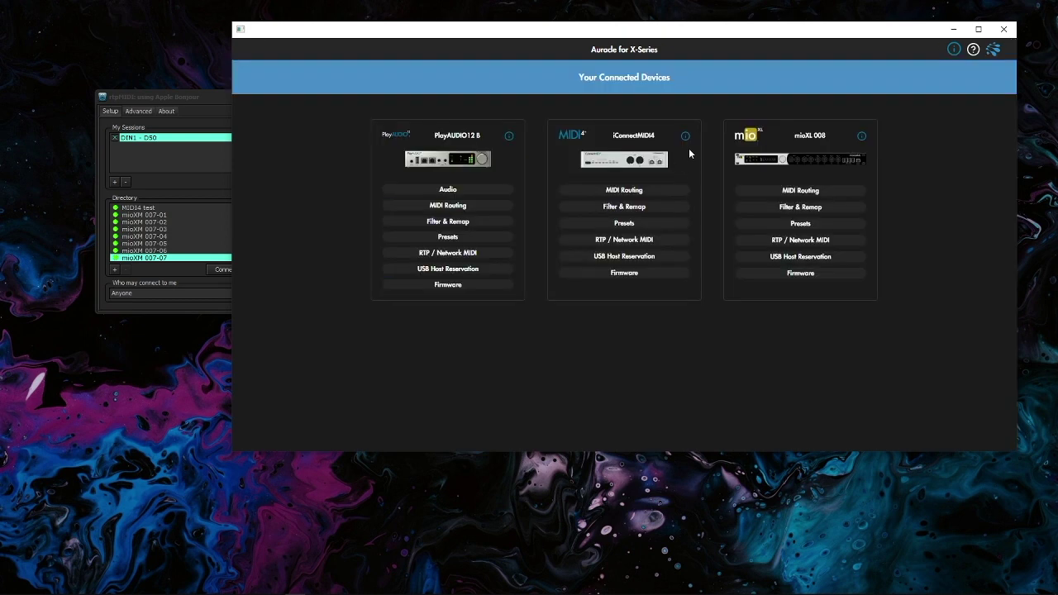
pyautogui.click(447, 252)
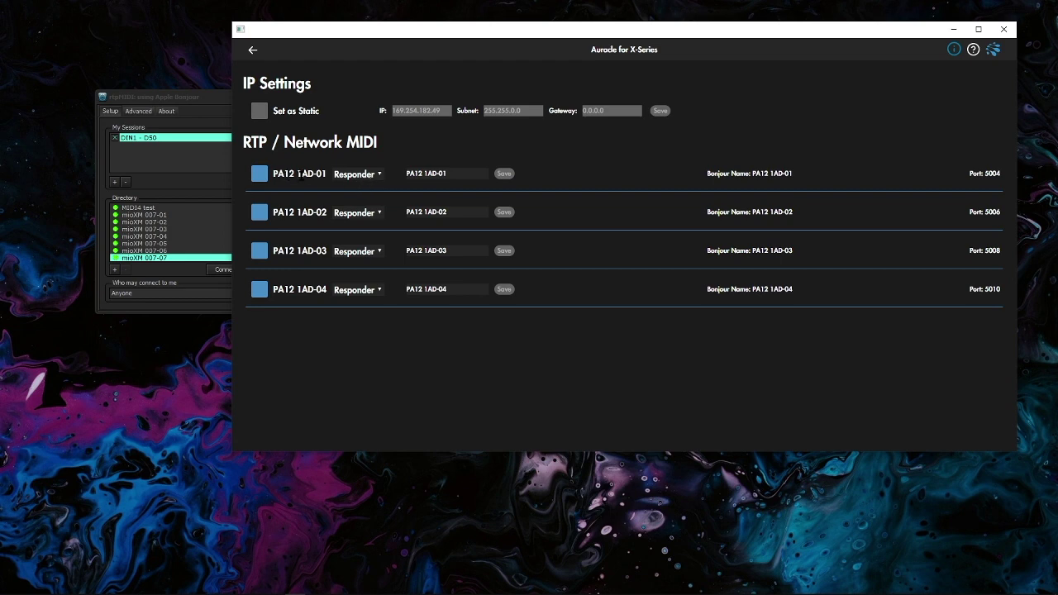
pyautogui.click(374, 175)
# Step: Make port PA12 1AD-01 an Initiator named 'DIN1 - D50' and save it, connecting to 192.168.2.18:5004
pyautogui.click(361, 188)
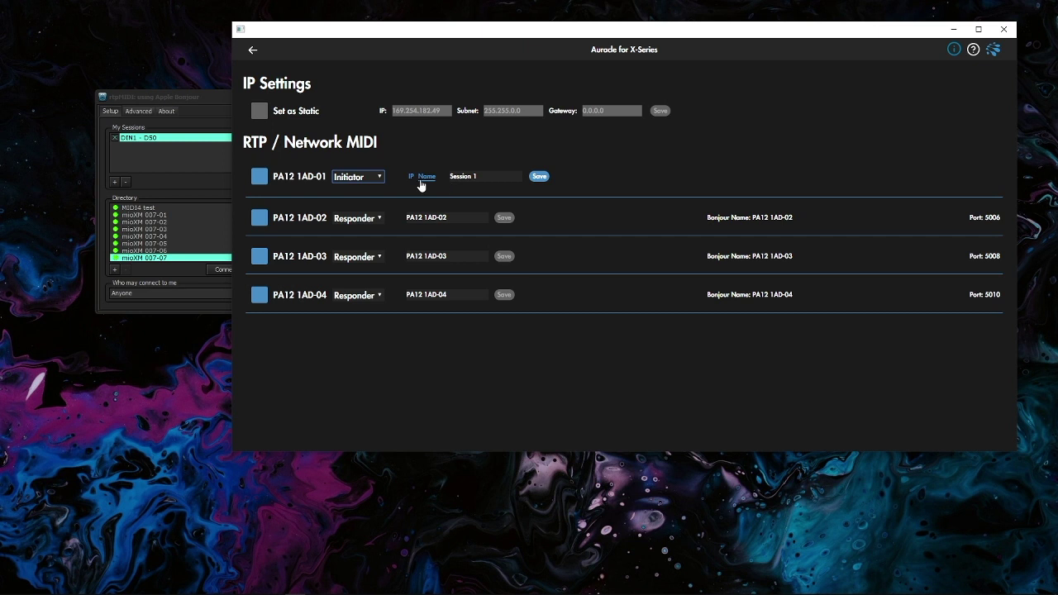
pyautogui.moveTo(484, 174); pyautogui.dragTo(445, 181)
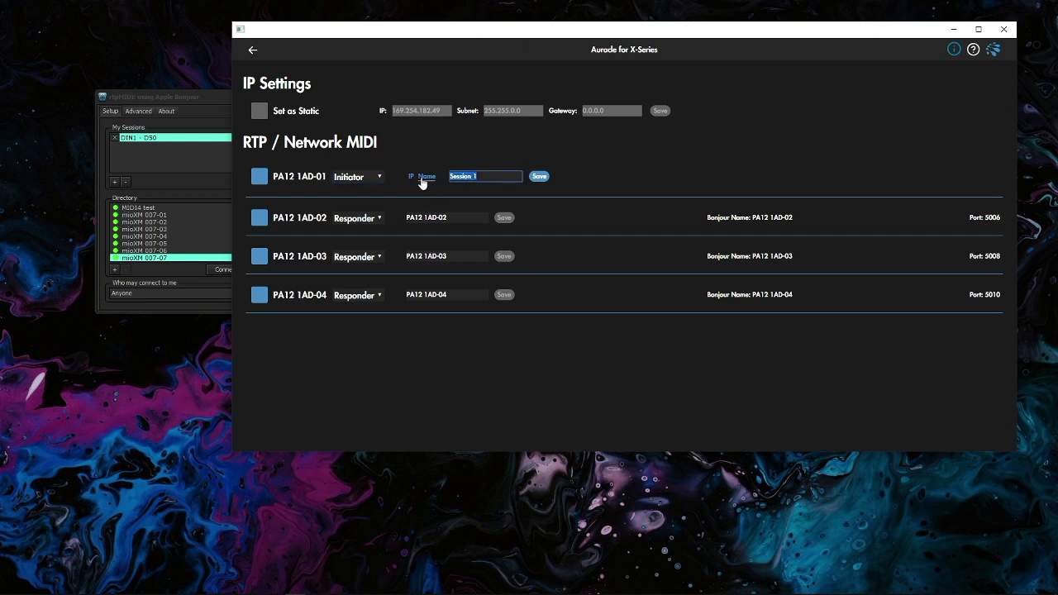
pyautogui.hotkey('ctrl', 'v')
pyautogui.click(510, 185)
pyautogui.click(540, 178)
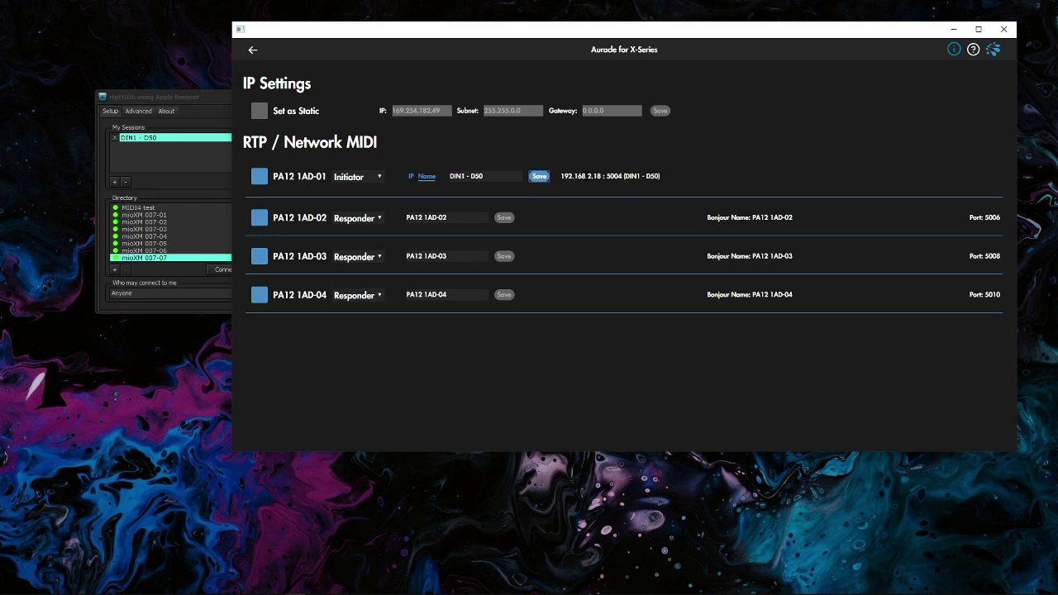
pyautogui.moveTo(559, 178); pyautogui.dragTo(654, 189)
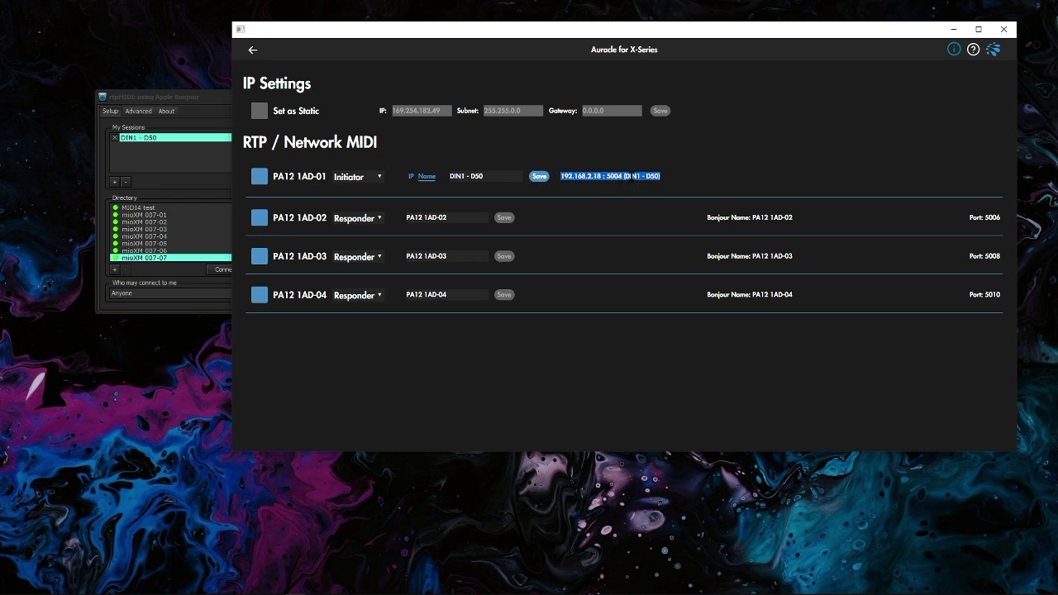
pyautogui.click(670, 177)
# Step: Select participant PA12 1AD-01 in rtpMIDI and move the window to uncover Auracle's port rows
pyautogui.click(197, 97)
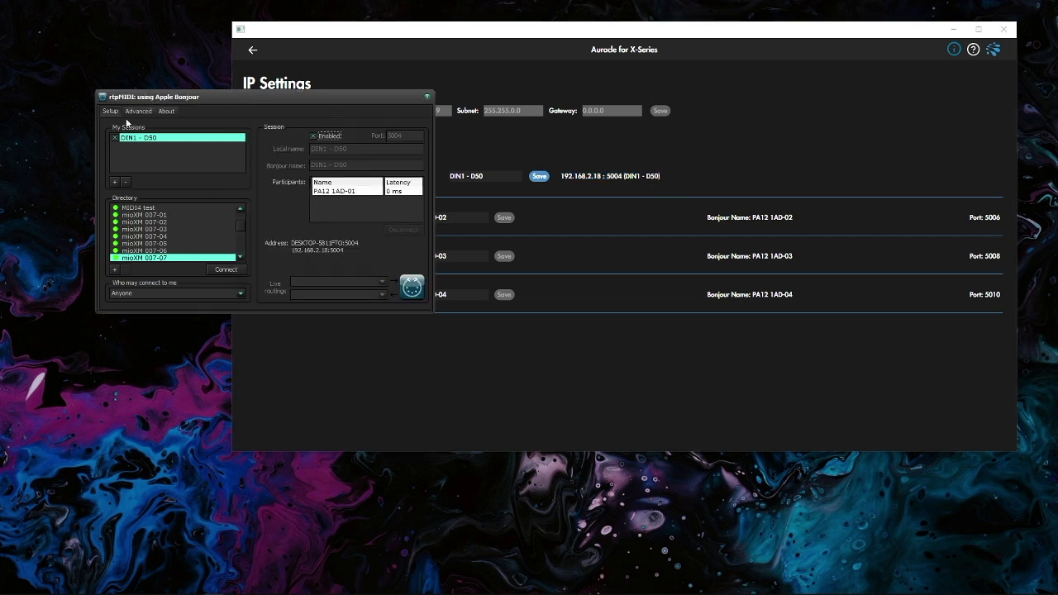
pyautogui.click(316, 191)
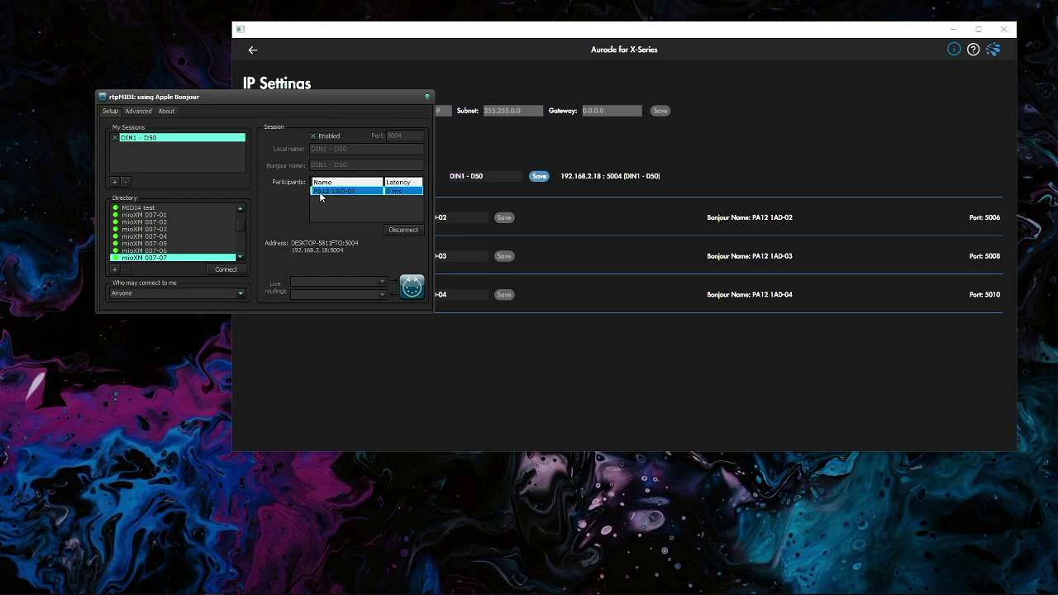
pyautogui.moveTo(365, 99); pyautogui.dragTo(319, 267)
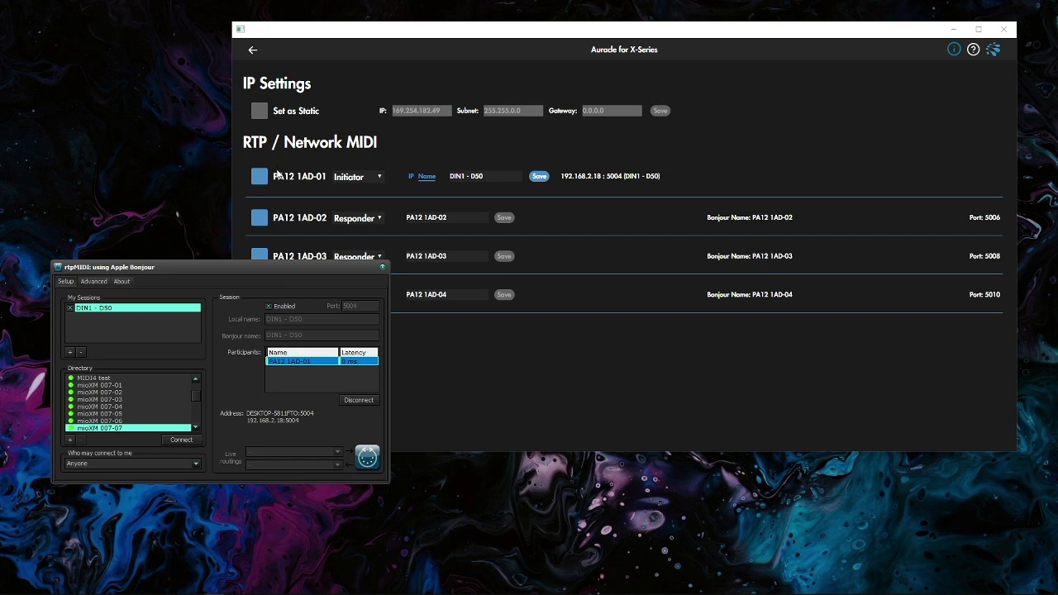
pyautogui.moveTo(328, 176); pyautogui.dragTo(306, 177)
pyautogui.click(198, 266)
# Step: Add three DESKTOP-5811FTO sessions, then reselect DIN1 - D50 to view its participant details
pyautogui.click(70, 353)
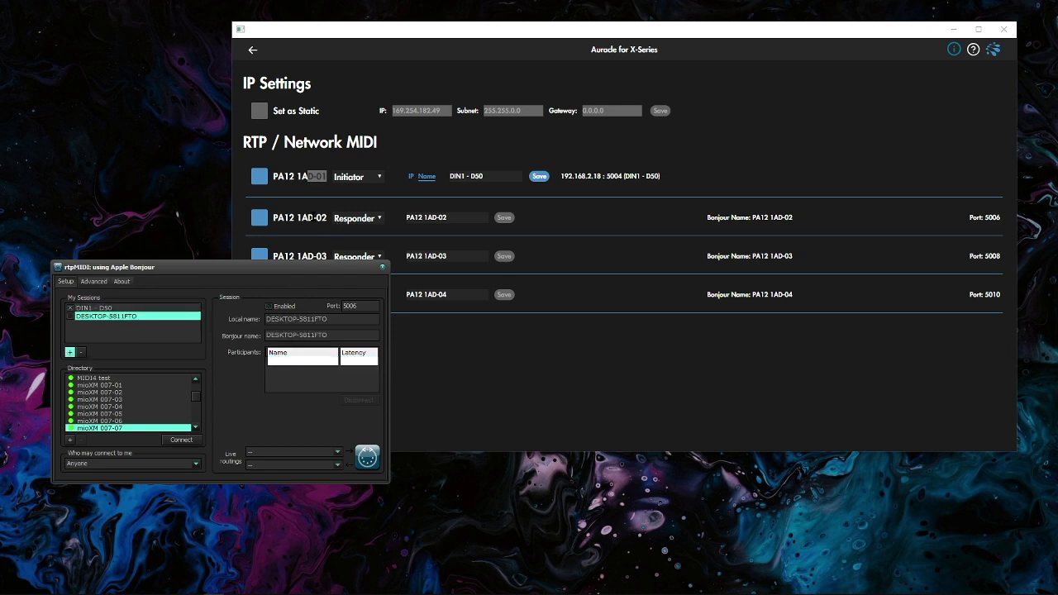
pyautogui.click(69, 353)
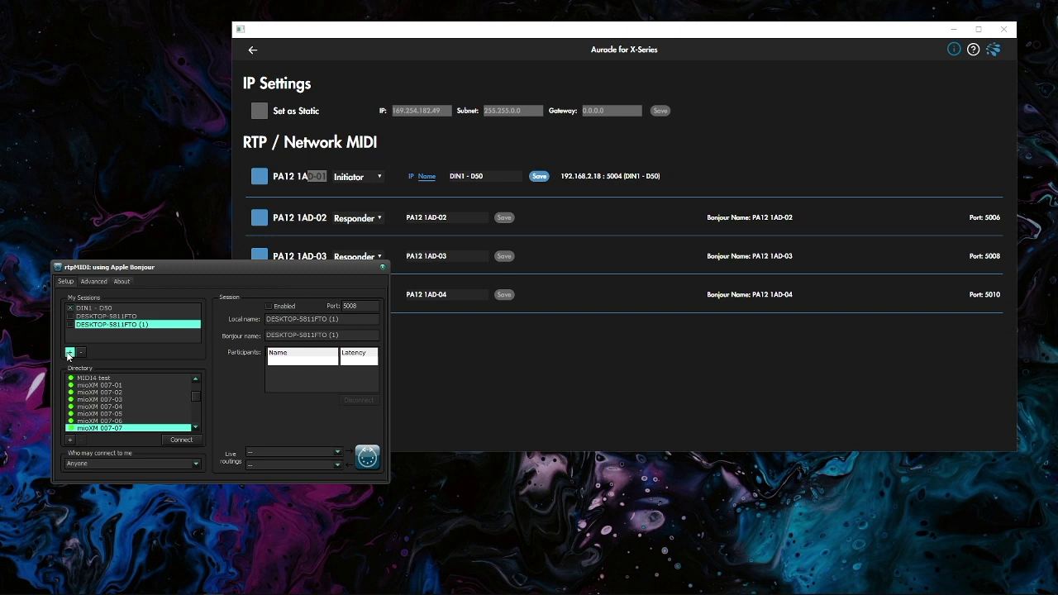
pyautogui.click(69, 353)
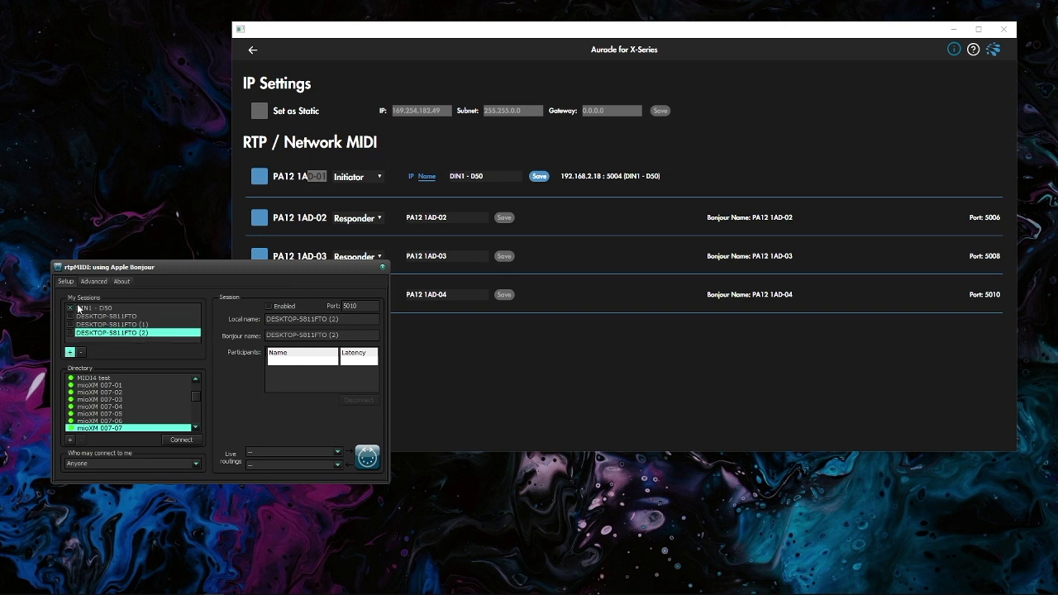
pyautogui.click(87, 307)
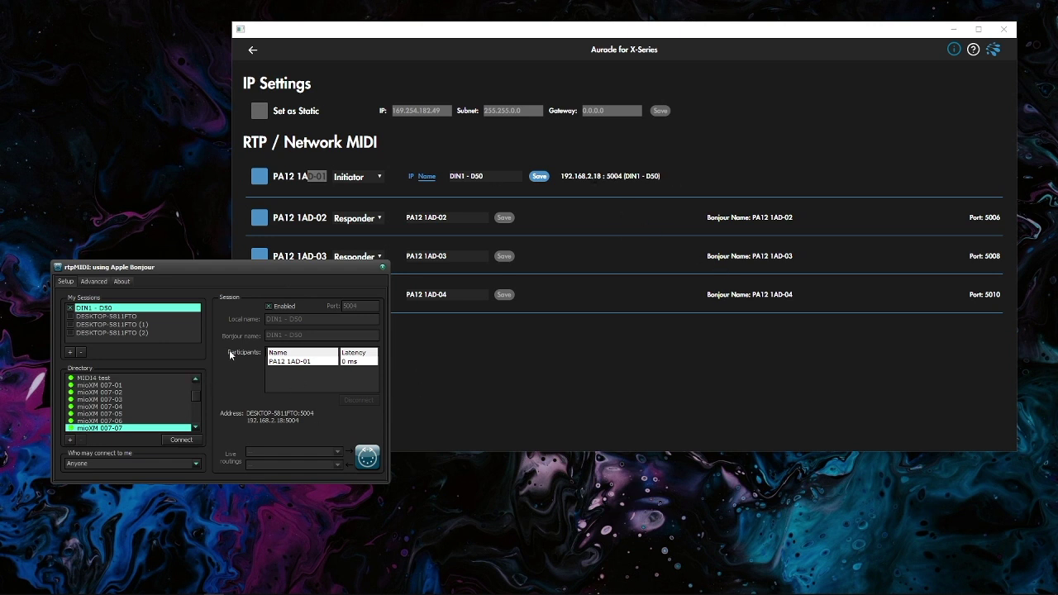
pyautogui.moveTo(212, 587)
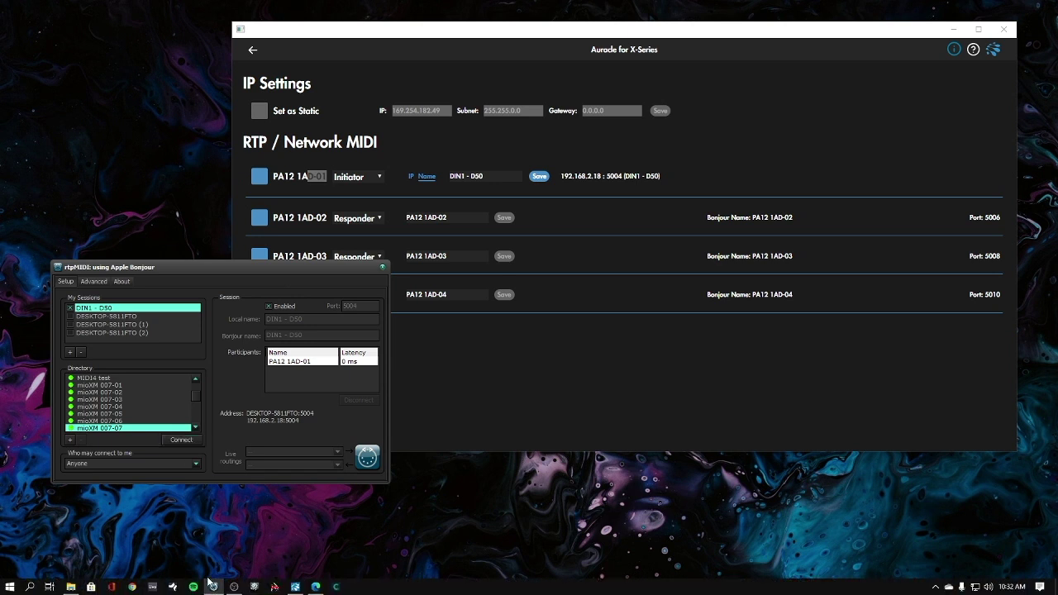
# Step: Launch Ableton Live 10 Suite into a new untitled set with two MIDI and two audio tracks
pyautogui.click(152, 587)
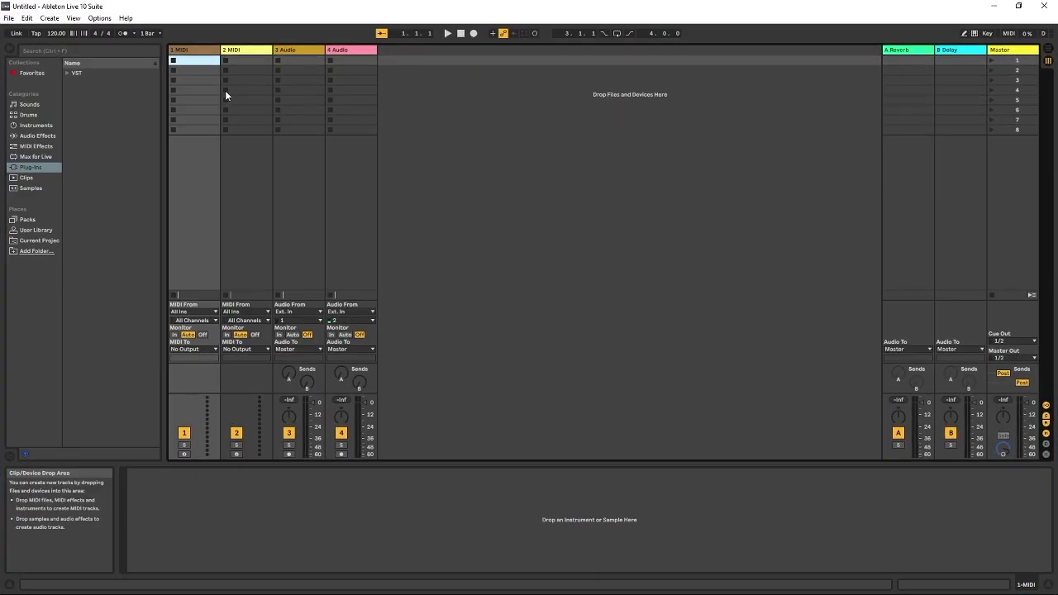
# Step: Open Ableton's Link/MIDI preferences and locate the DIN1 - D50 input in MIDI Ports
pyautogui.click(100, 19)
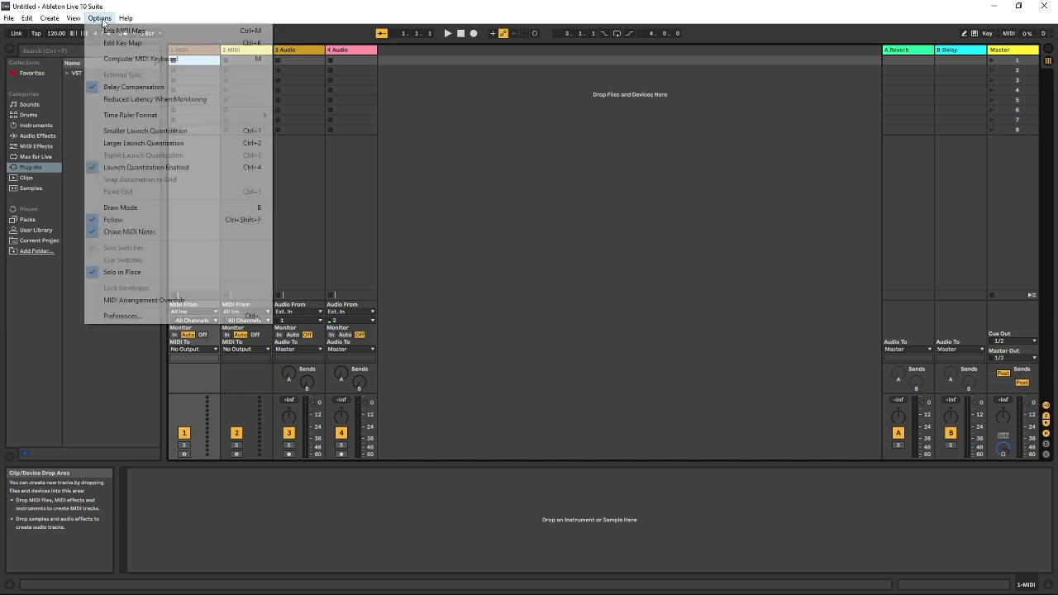
pyautogui.click(102, 20)
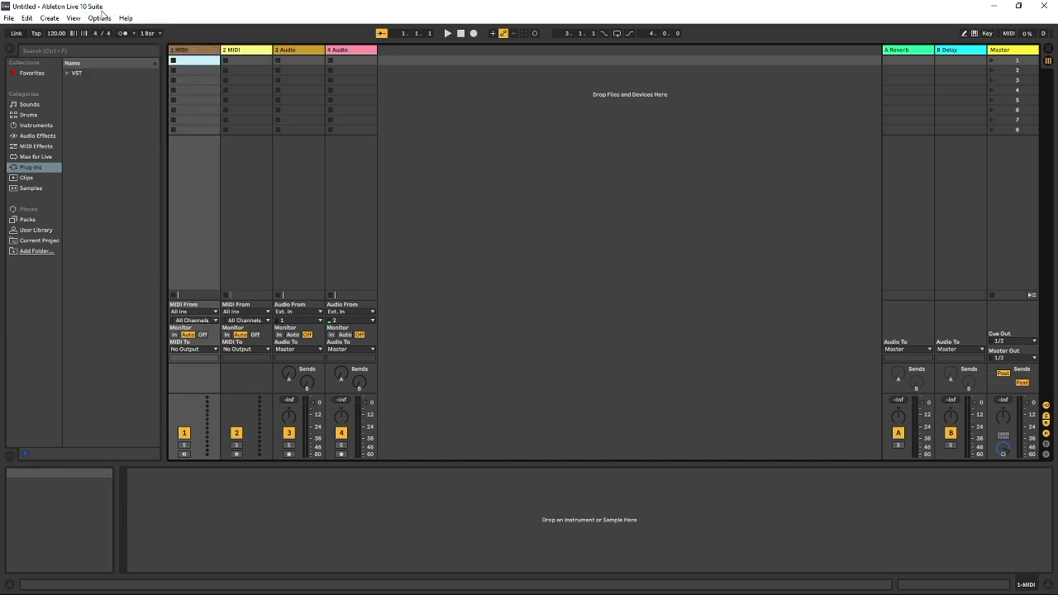
pyautogui.click(101, 19)
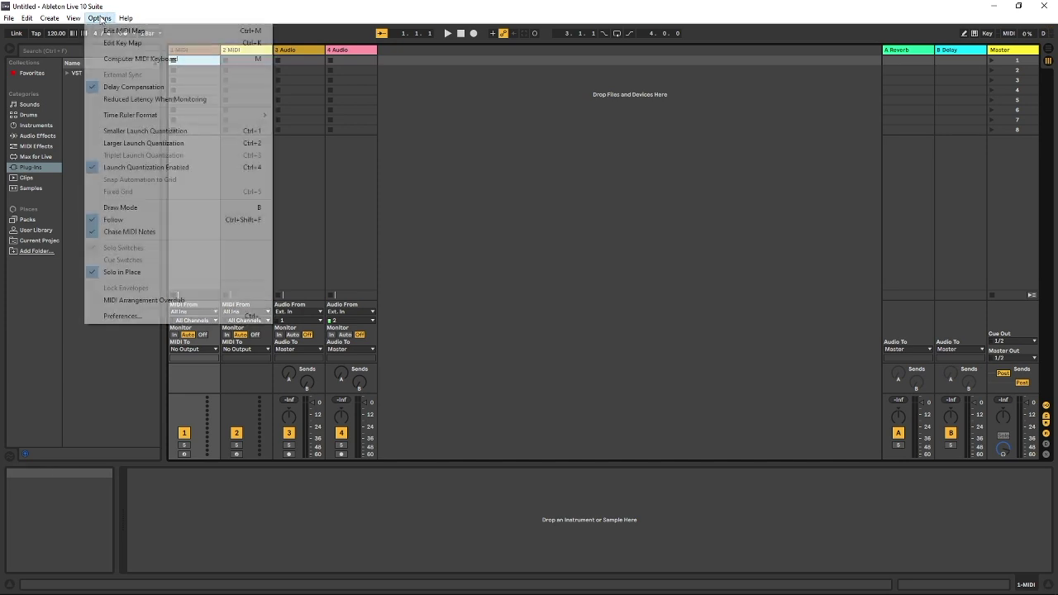
pyautogui.click(121, 318)
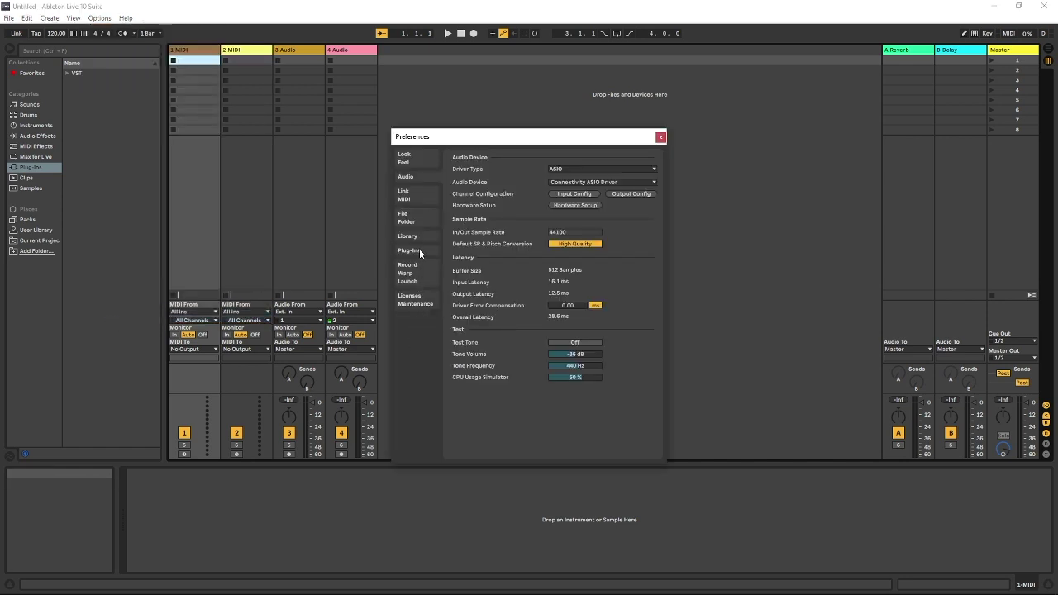
pyautogui.click(416, 199)
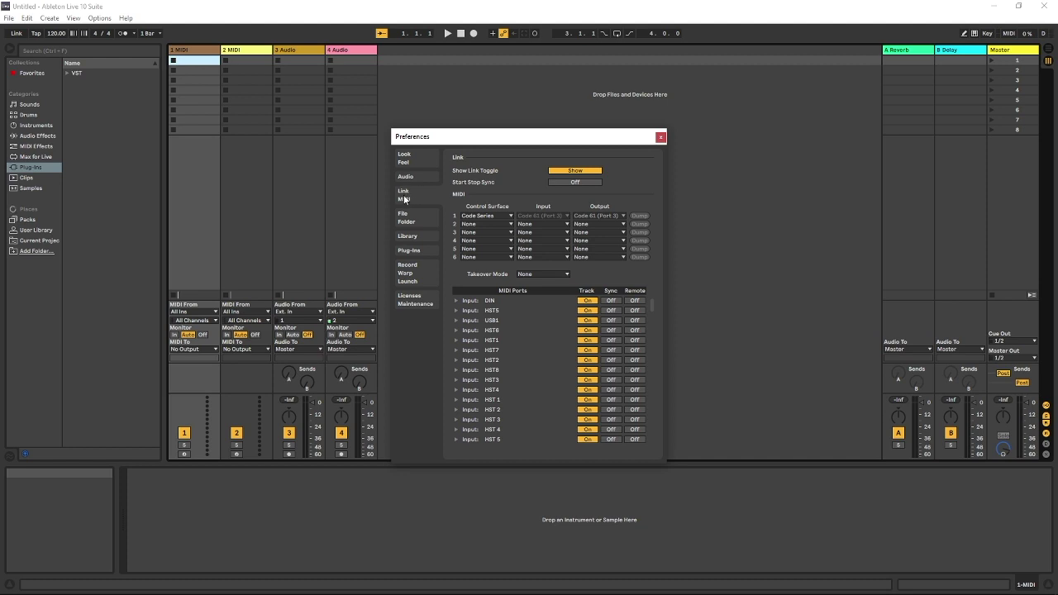
pyautogui.scroll(-5, 513, 373)
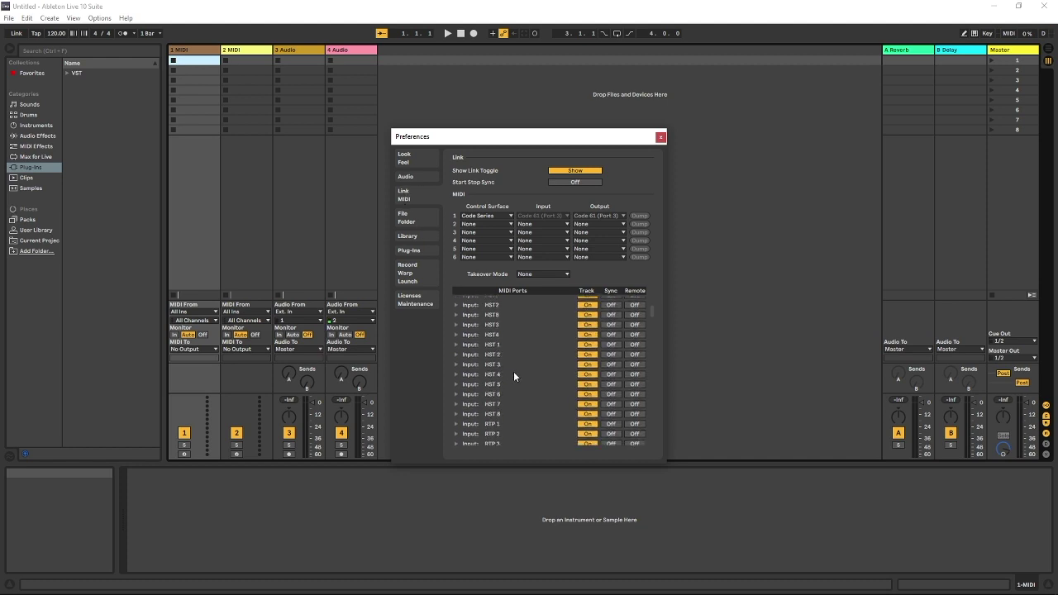
pyautogui.scroll(-5, 514, 372)
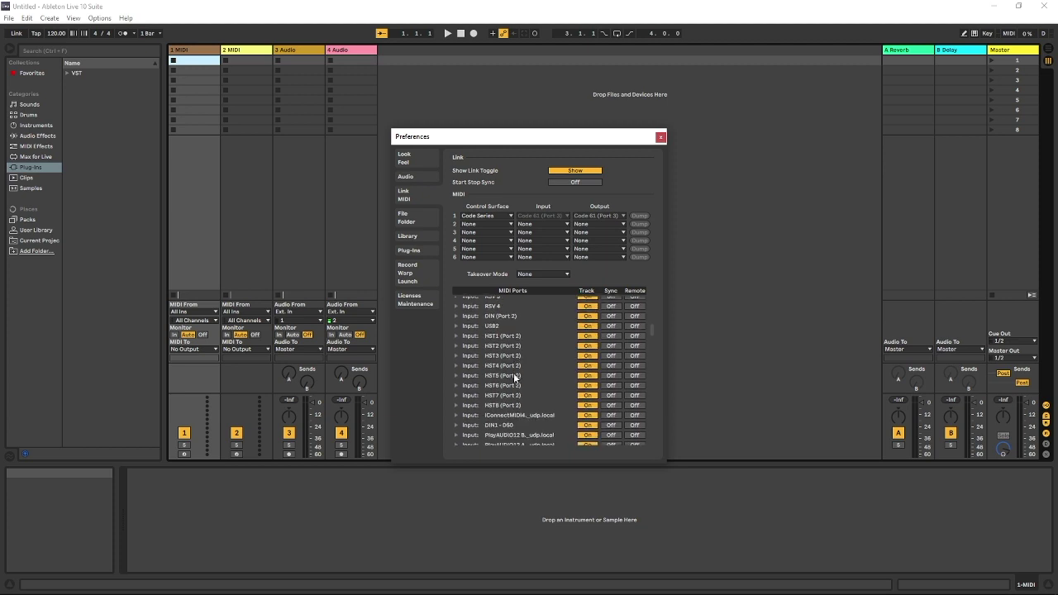
pyautogui.scroll(-1, 513, 373)
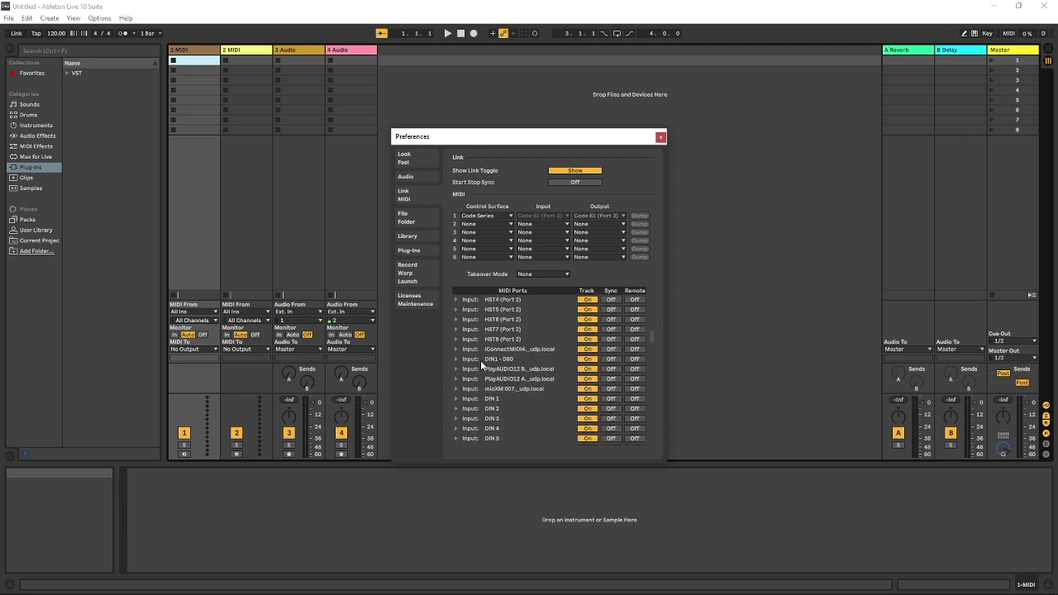
pyautogui.click(456, 359)
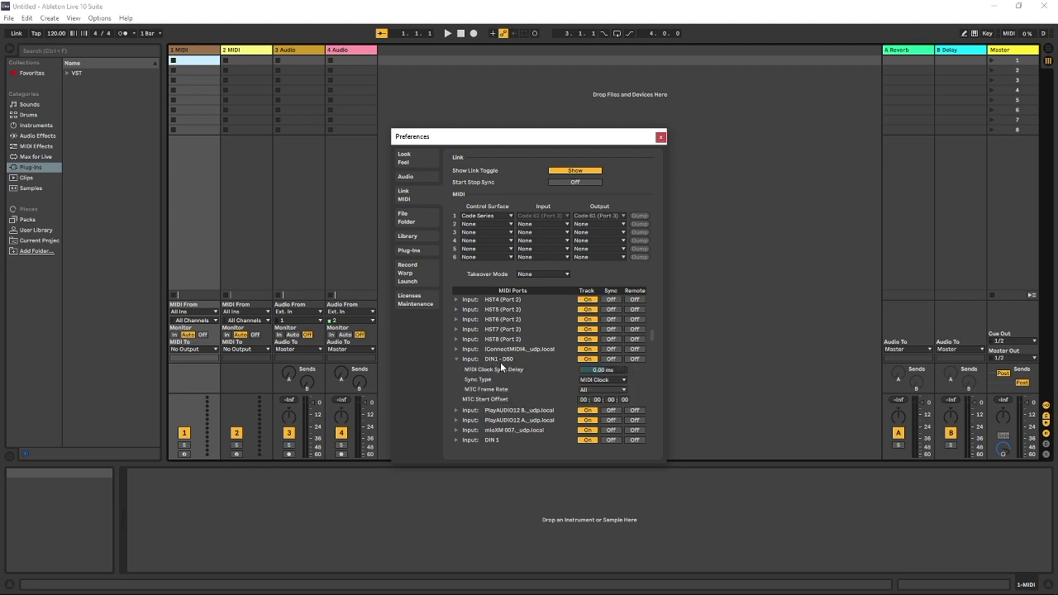
pyautogui.click(455, 358)
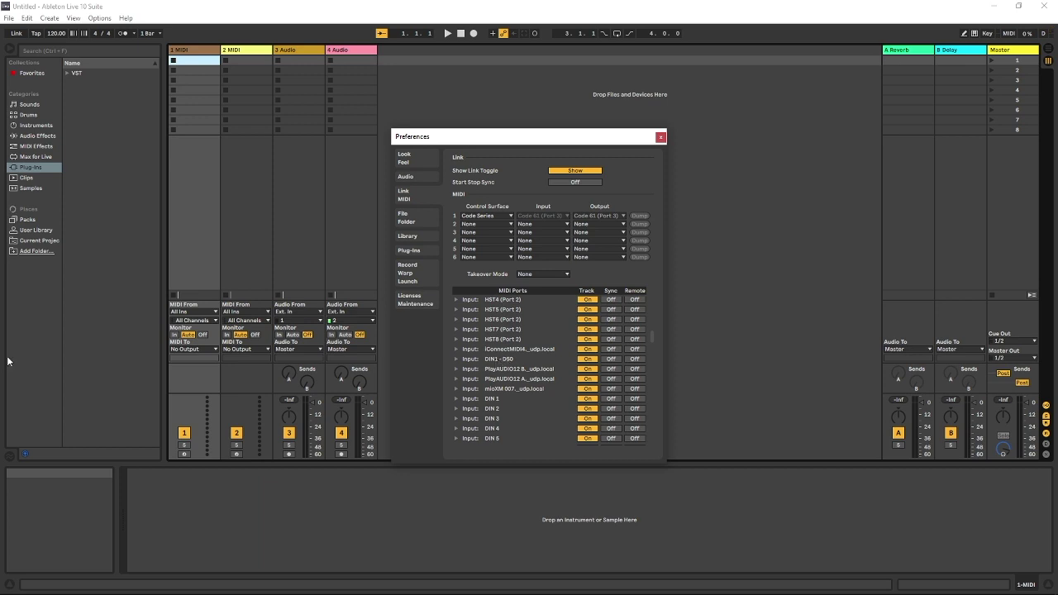
pyautogui.scroll(-5, 497, 399)
pyautogui.scroll(-5, 498, 399)
pyautogui.scroll(-5, 499, 403)
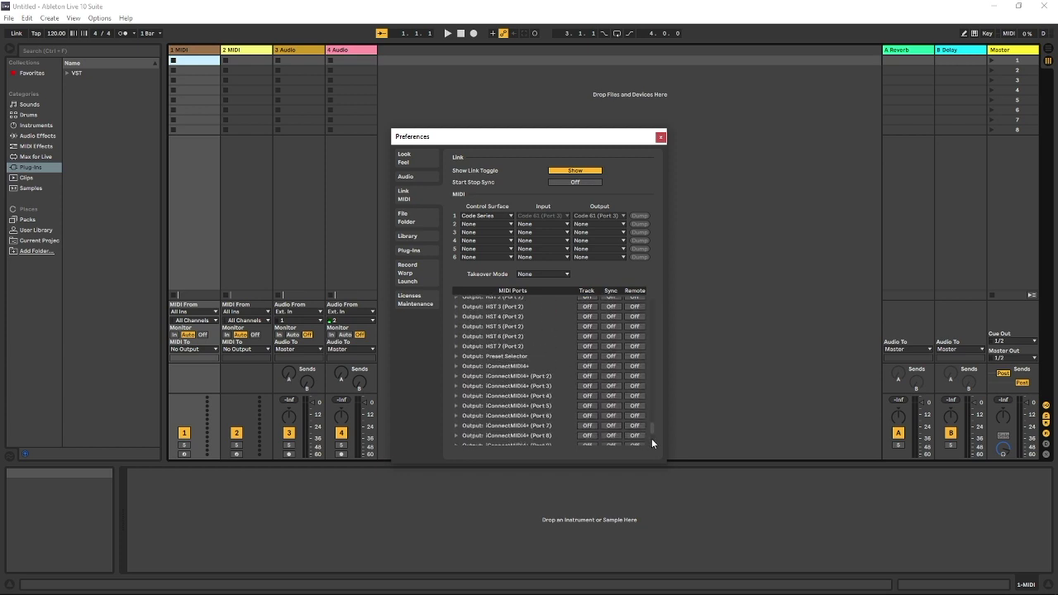
pyautogui.scroll(-2, 653, 425)
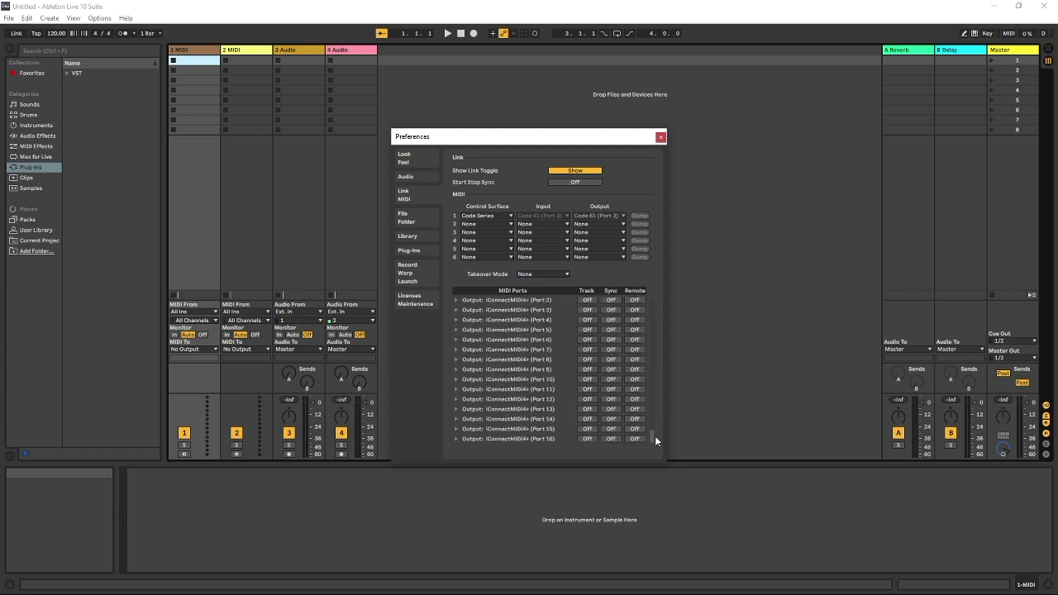
pyautogui.moveTo(652, 425); pyautogui.dragTo(651, 408)
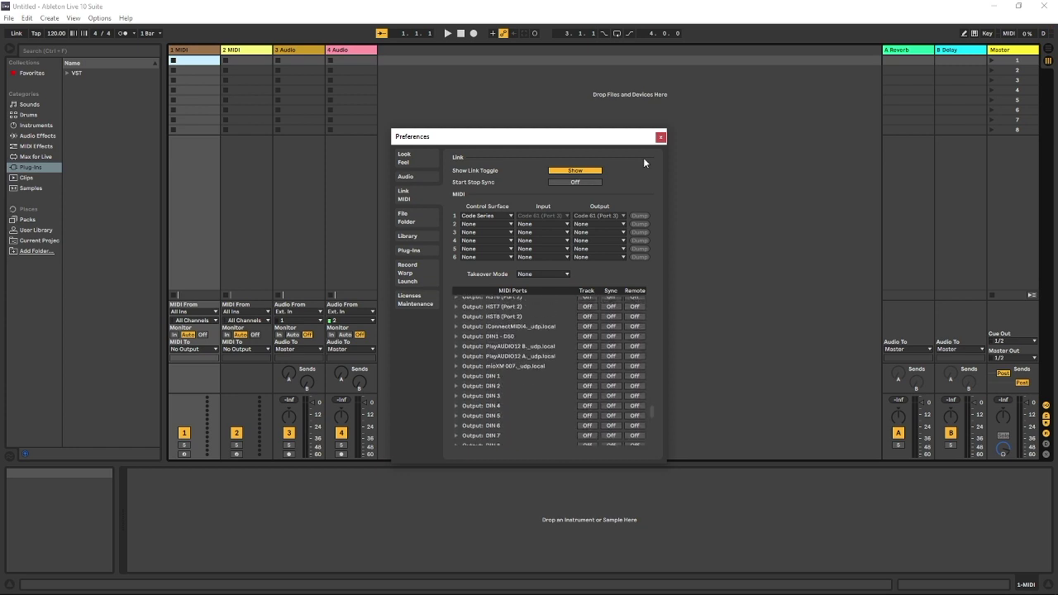